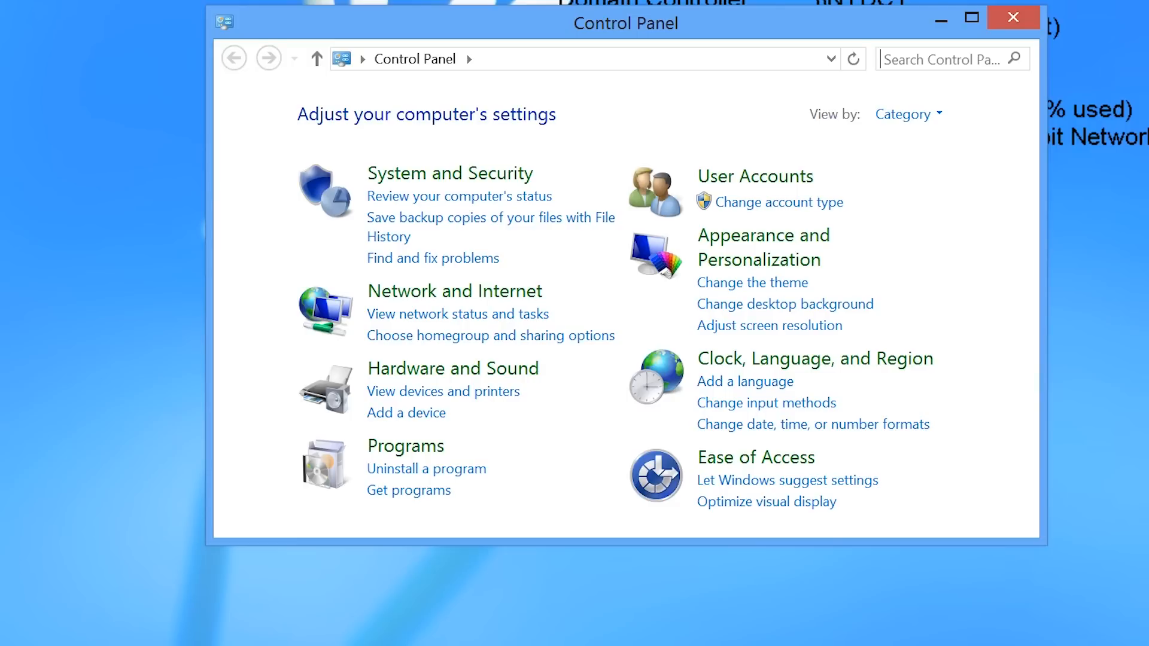
Find Administrative Tools by searching Control Panel for "admin" and open the DNS management console.
{"action": "type", "text": "admin"}
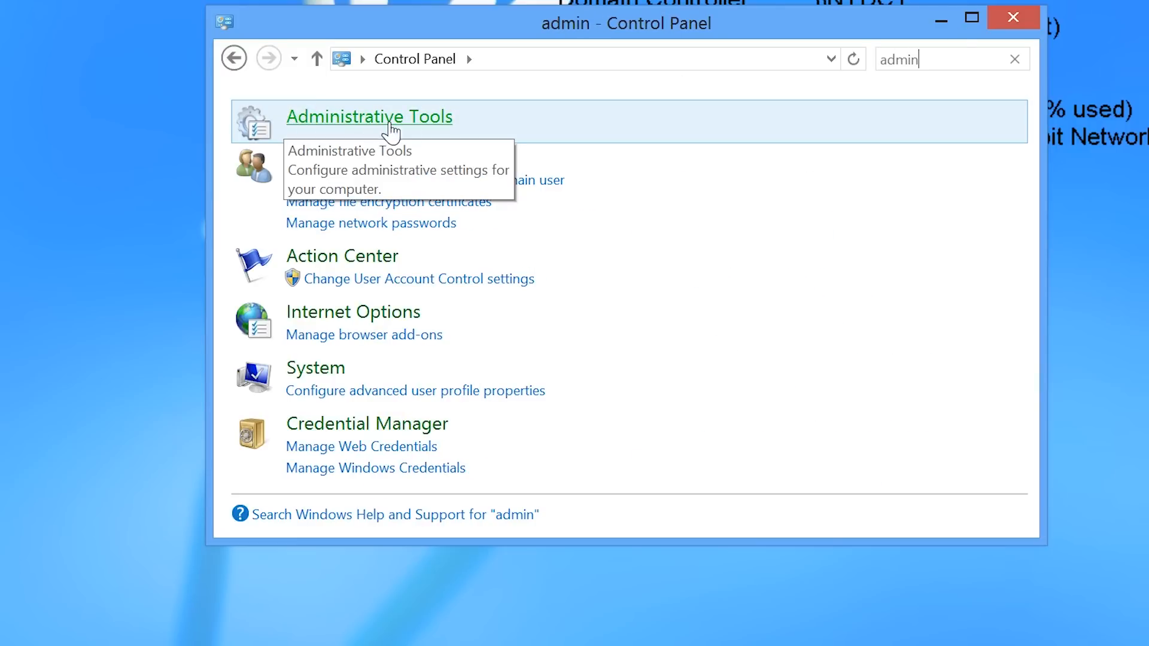
{"action": "left_click", "coordinate": [291, 127]}
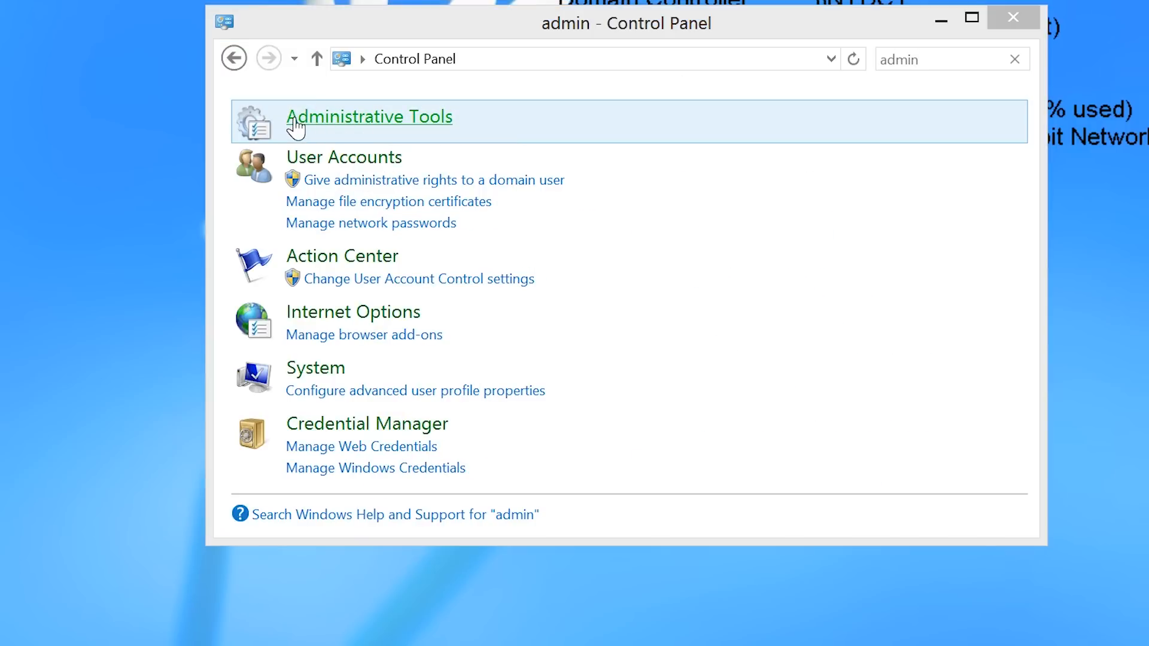
{"action": "left_click", "coordinate": [469, 335]}
{"action": "type", "text": "dns"}
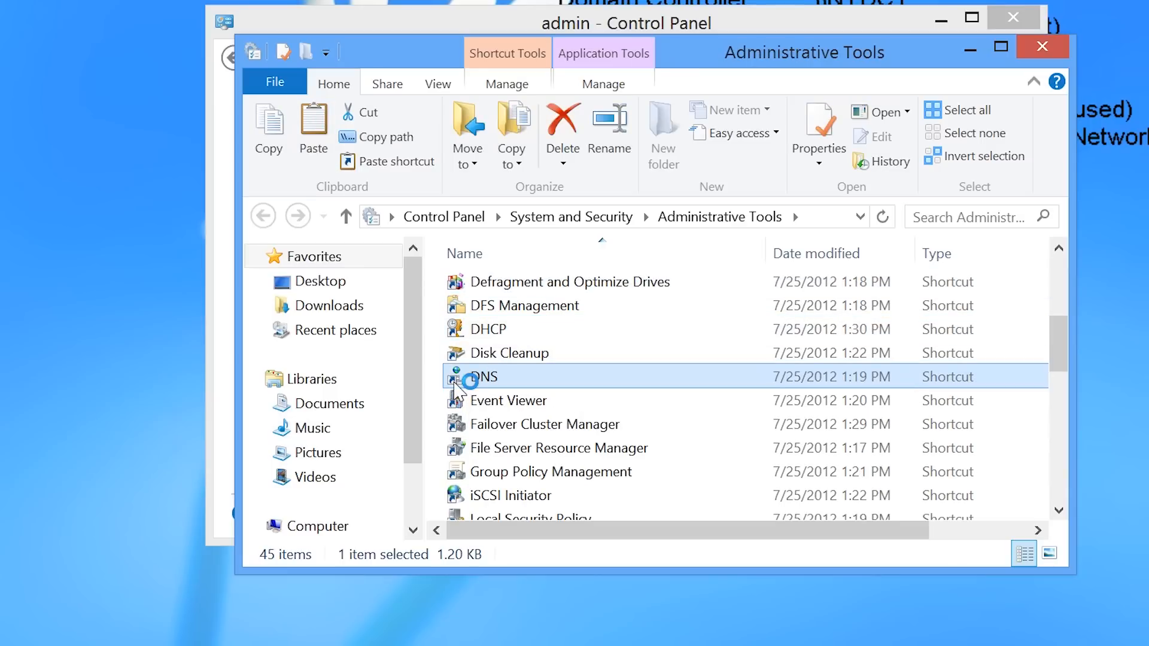
{"action": "double_click", "coordinate": [470, 384]}
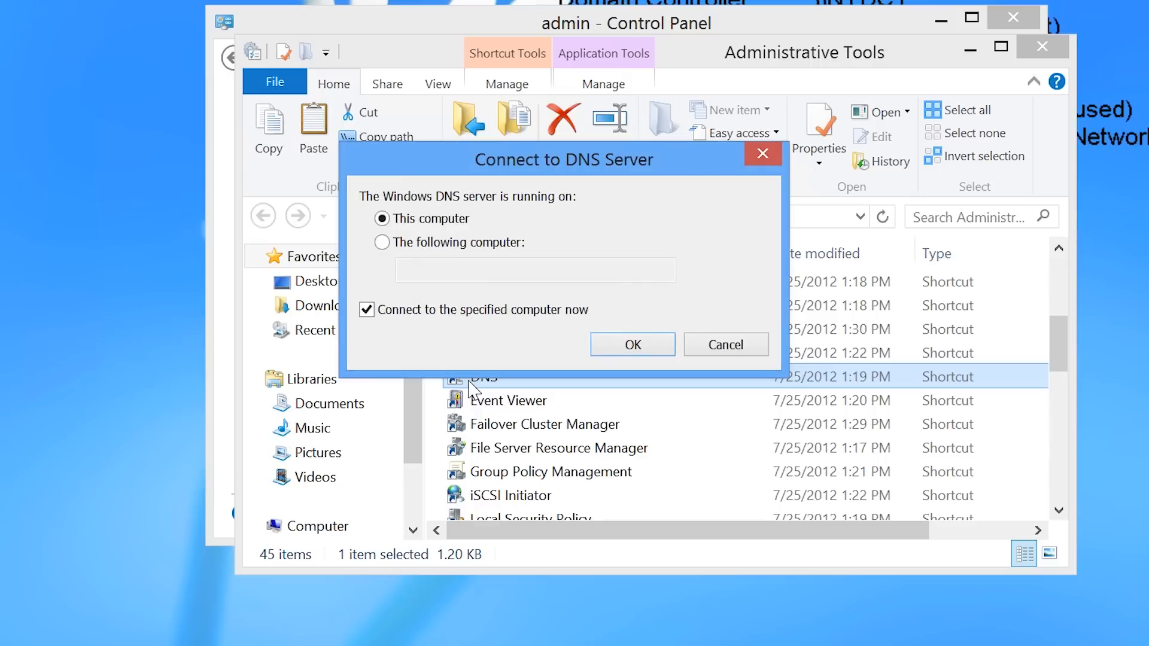
Connect the DNS console to the remote server nydc1.
{"action": "left_click", "coordinate": [411, 245]}
{"action": "type", "text": "nydc1"}
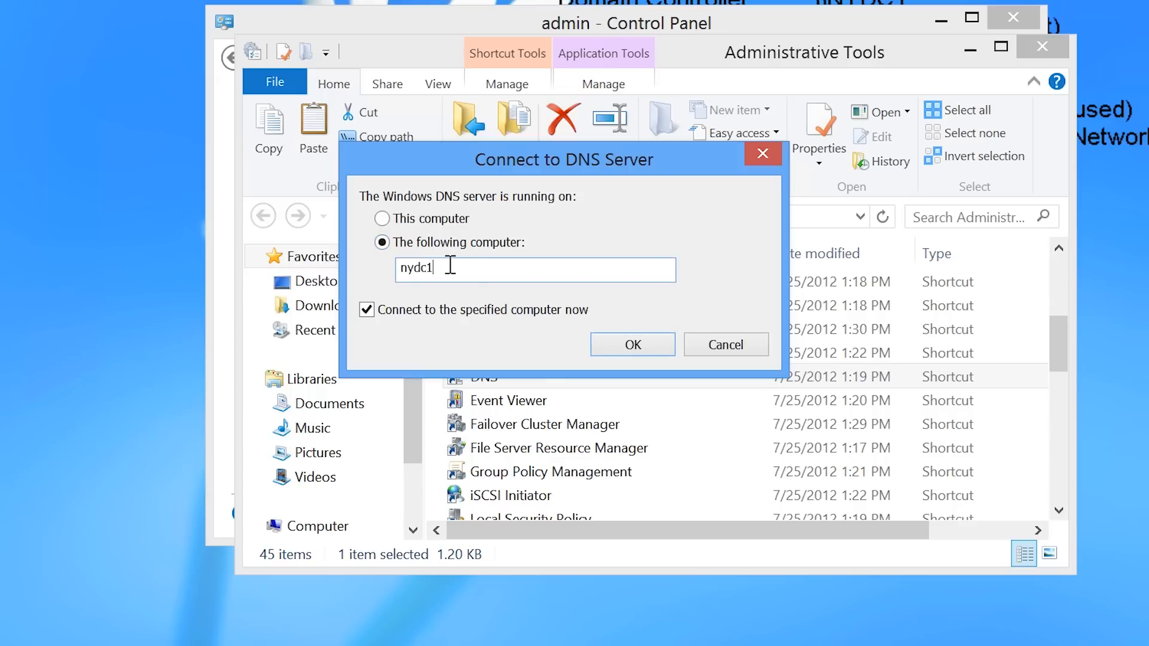
{"action": "left_click", "coordinate": [653, 347]}
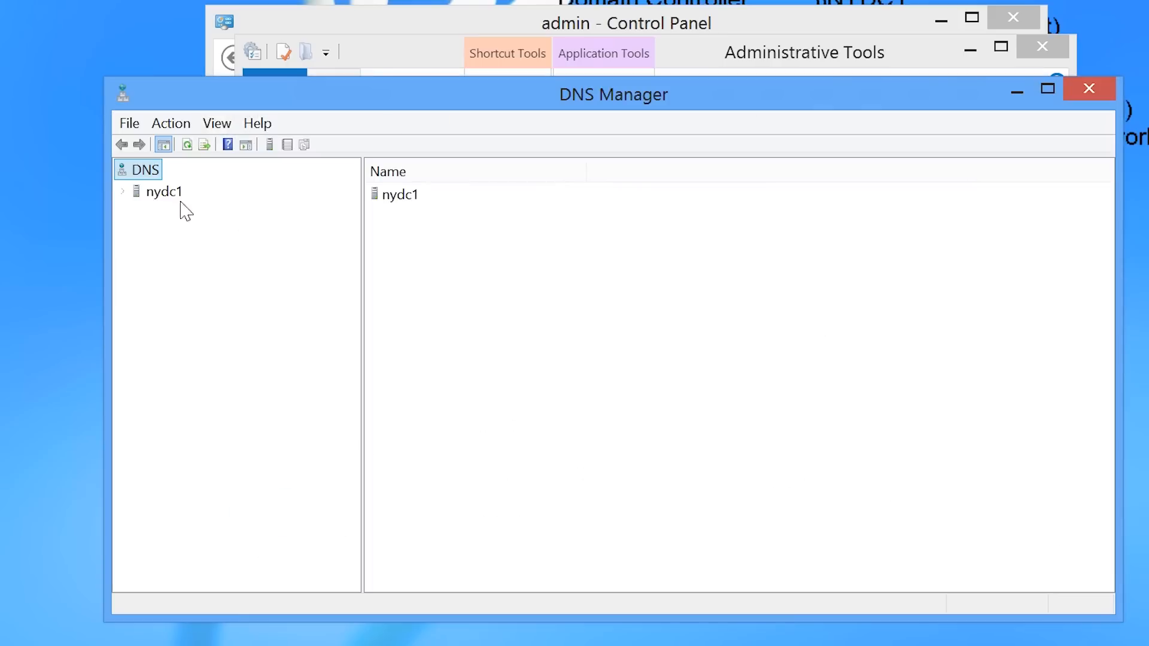
Expand nydc1 and its forward lookup zones to display the records of the ITFreeTraining.local zone.
{"action": "left_click", "coordinate": [160, 194]}
{"action": "right_click", "coordinate": [162, 194]}
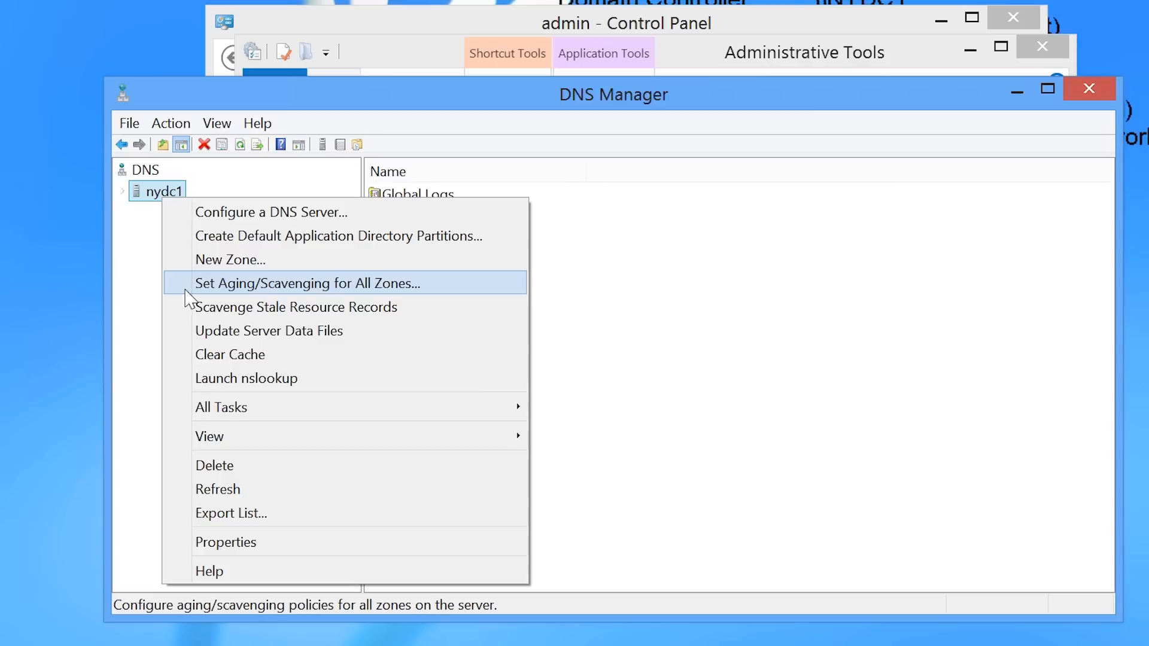
{"action": "left_click", "coordinate": [155, 291]}
{"action": "left_click", "coordinate": [124, 192]}
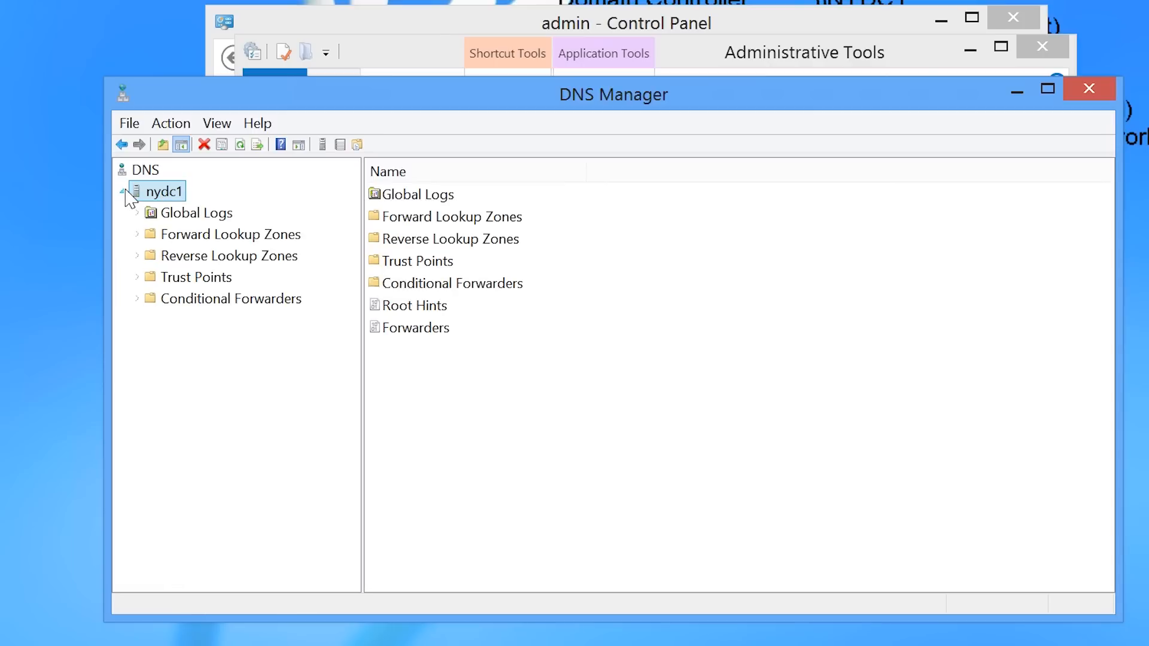
{"action": "left_click", "coordinate": [138, 235]}
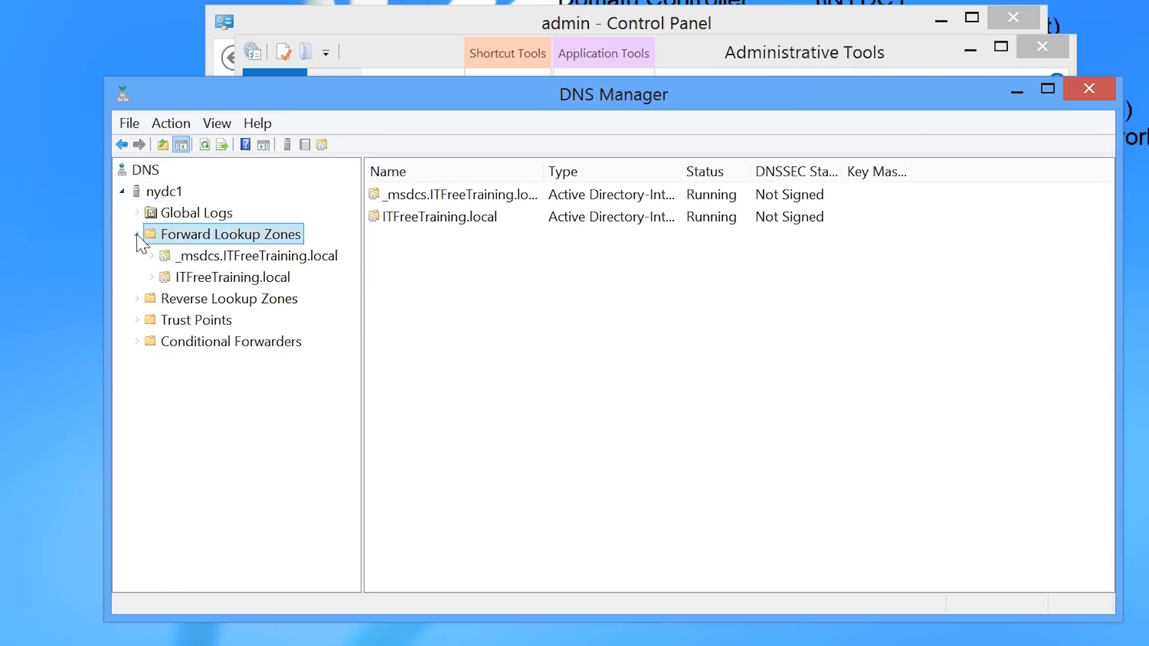
{"action": "left_click", "coordinate": [157, 279]}
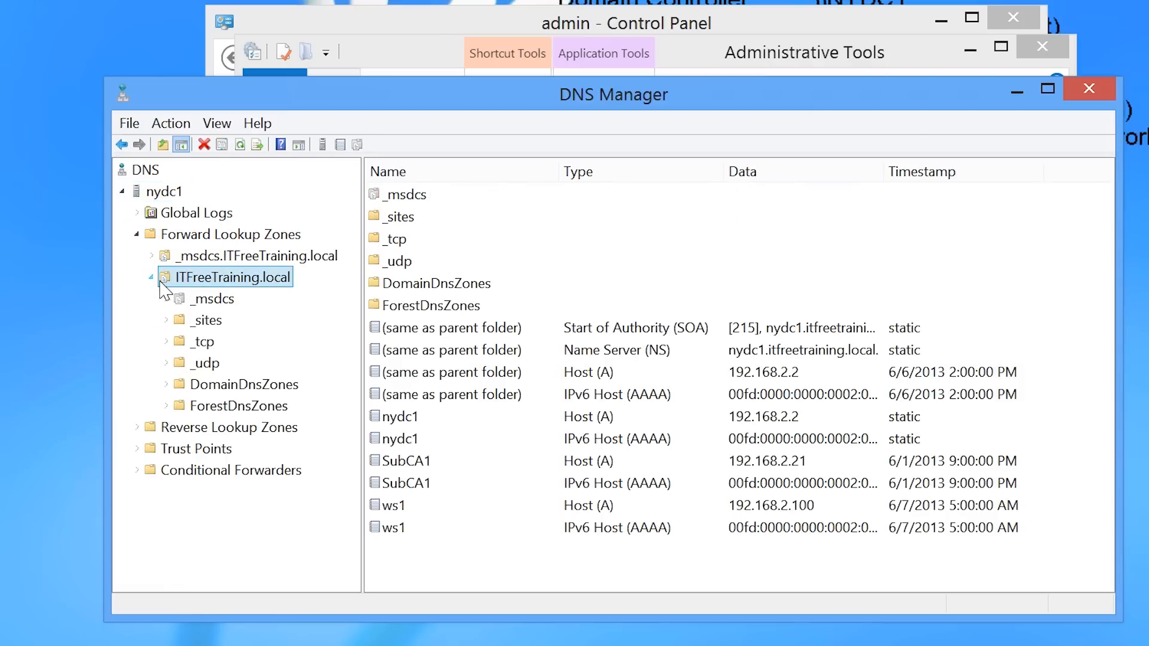
Inspect the properties of the ws1 Host (A) record and close them without changes.
{"action": "left_click", "coordinate": [390, 512]}
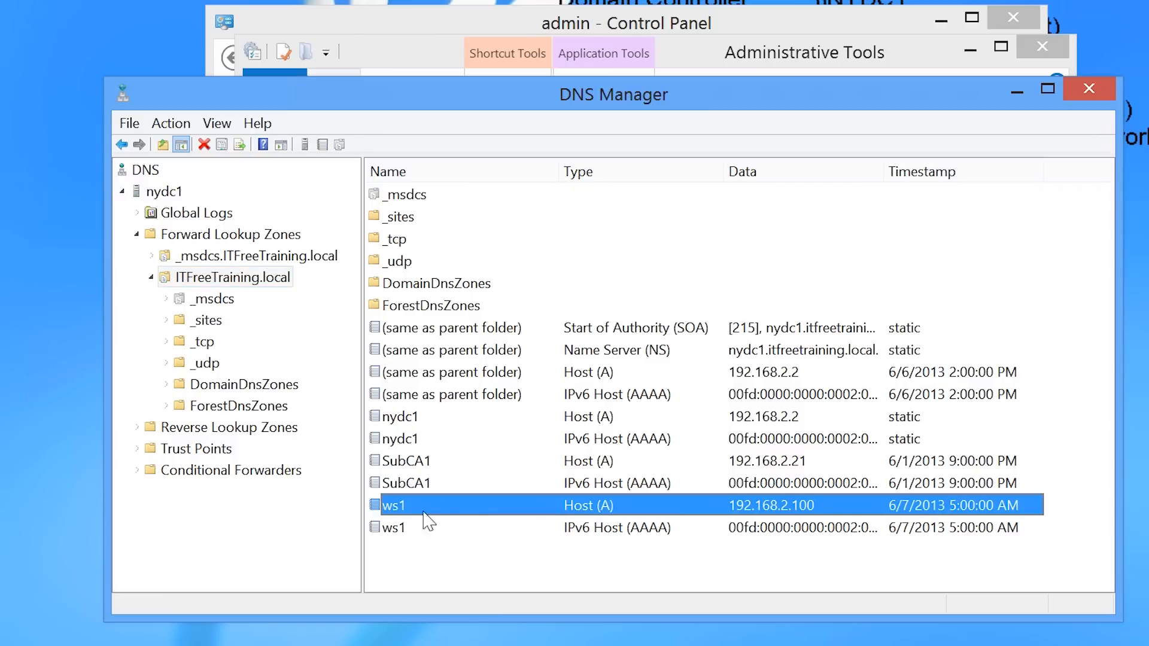
{"action": "right_click", "coordinate": [389, 513]}
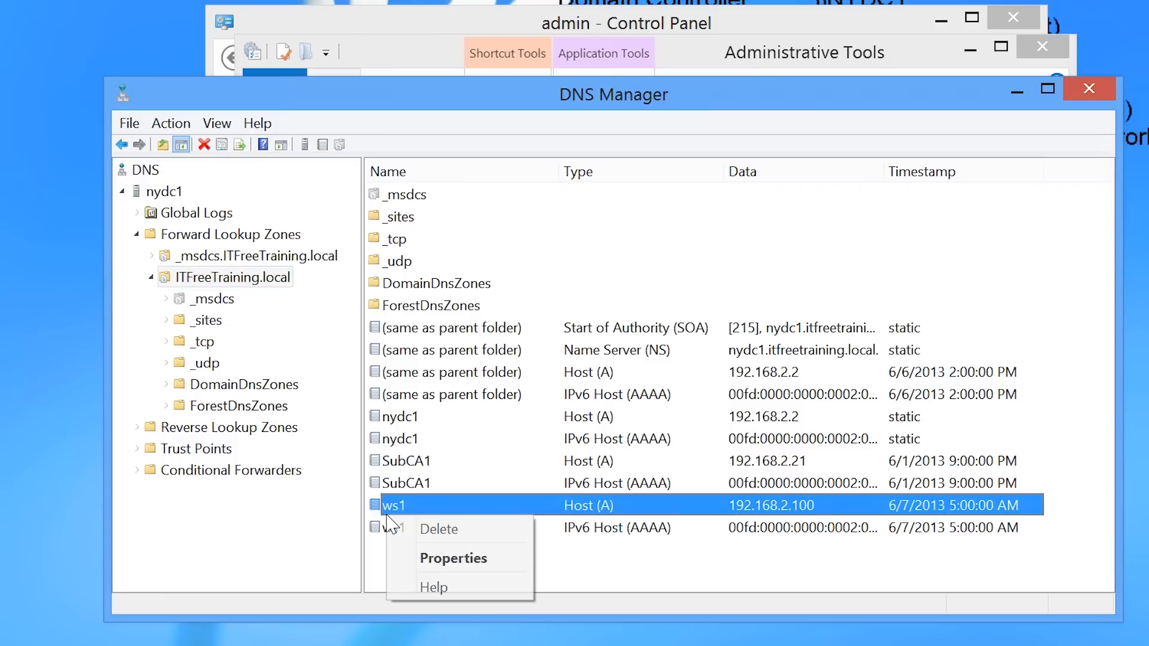
{"action": "left_click", "coordinate": [518, 567]}
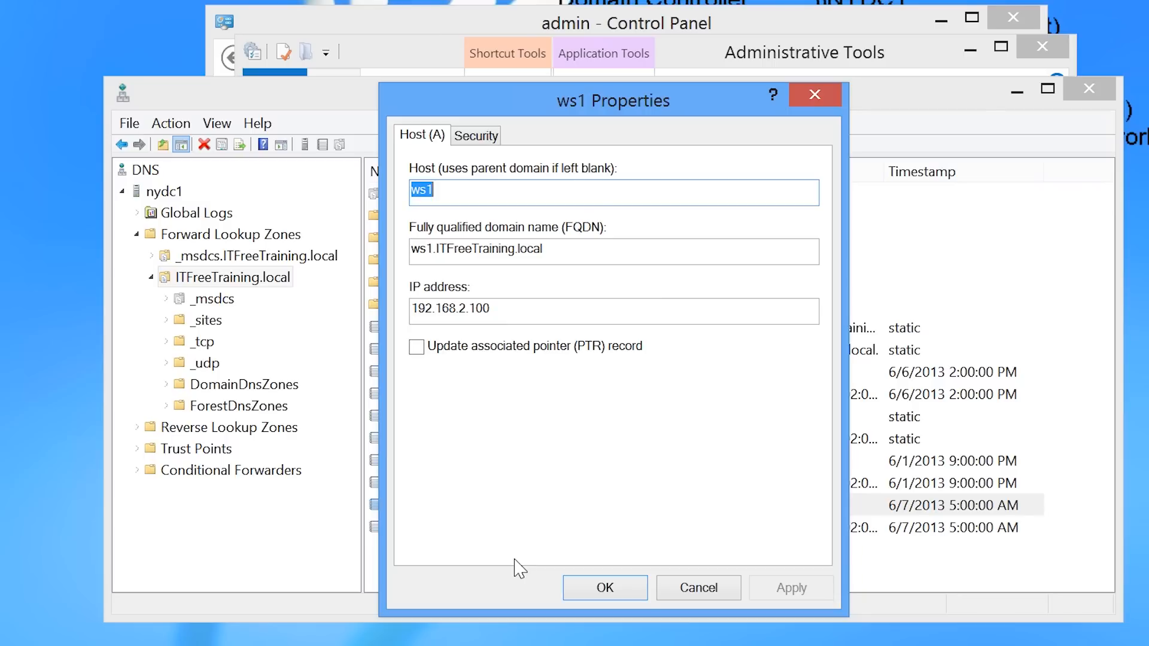
{"action": "left_click", "coordinate": [679, 596]}
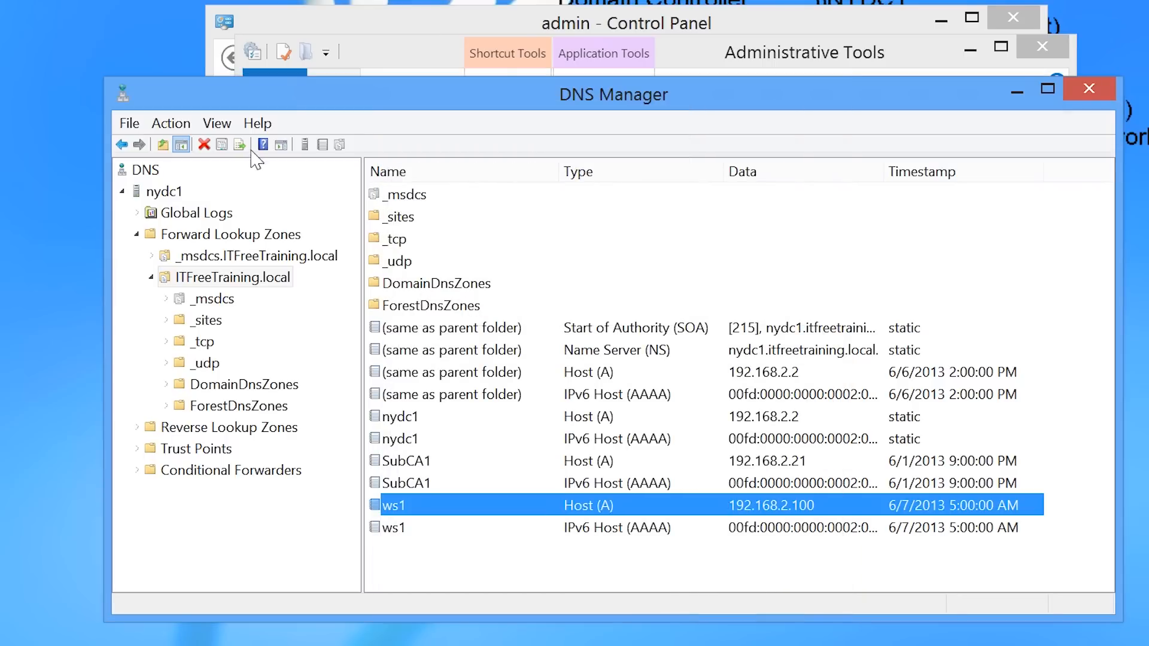
Turn on the Advanced view and examine the stale-record deletion, time stamp and TTL properties of the ws1 Host (A) record.
{"action": "left_click", "coordinate": [216, 123]}
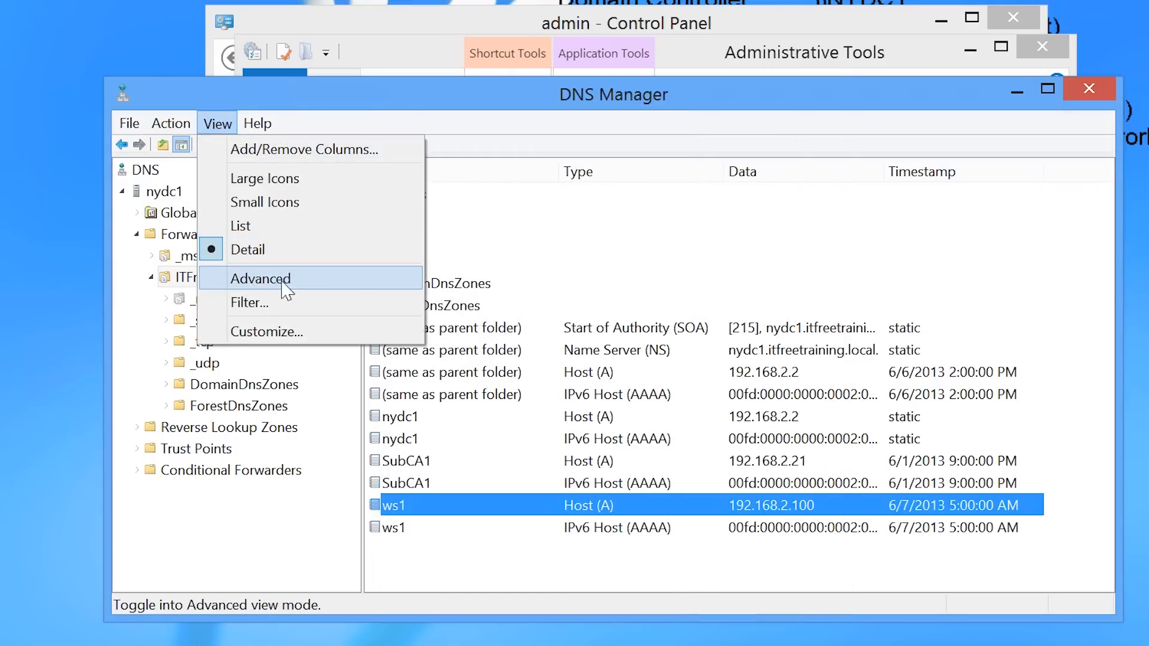
{"action": "left_click", "coordinate": [351, 282]}
{"action": "right_click", "coordinate": [402, 505]}
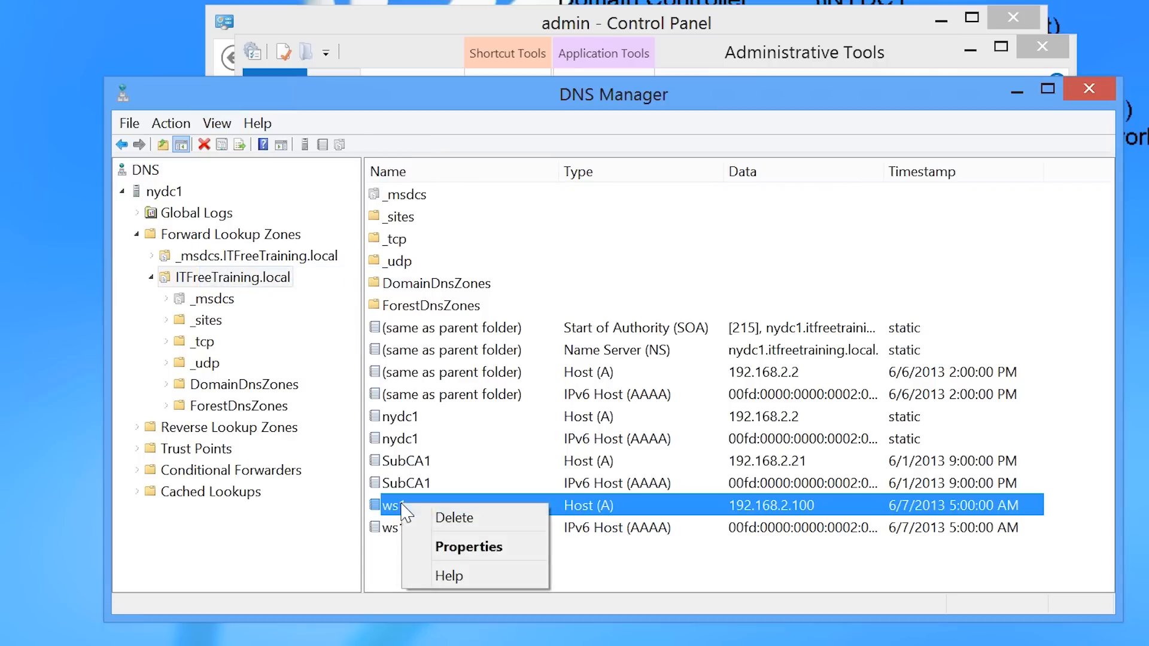
{"action": "left_click", "coordinate": [534, 548]}
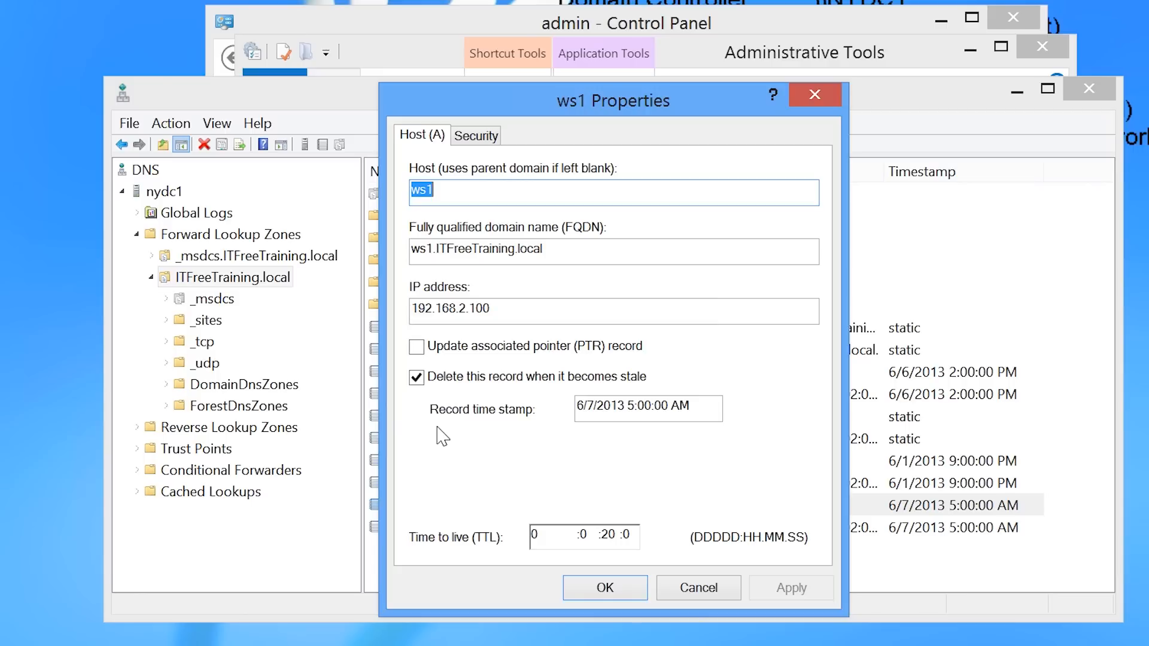
{"action": "left_click", "coordinate": [706, 587]}
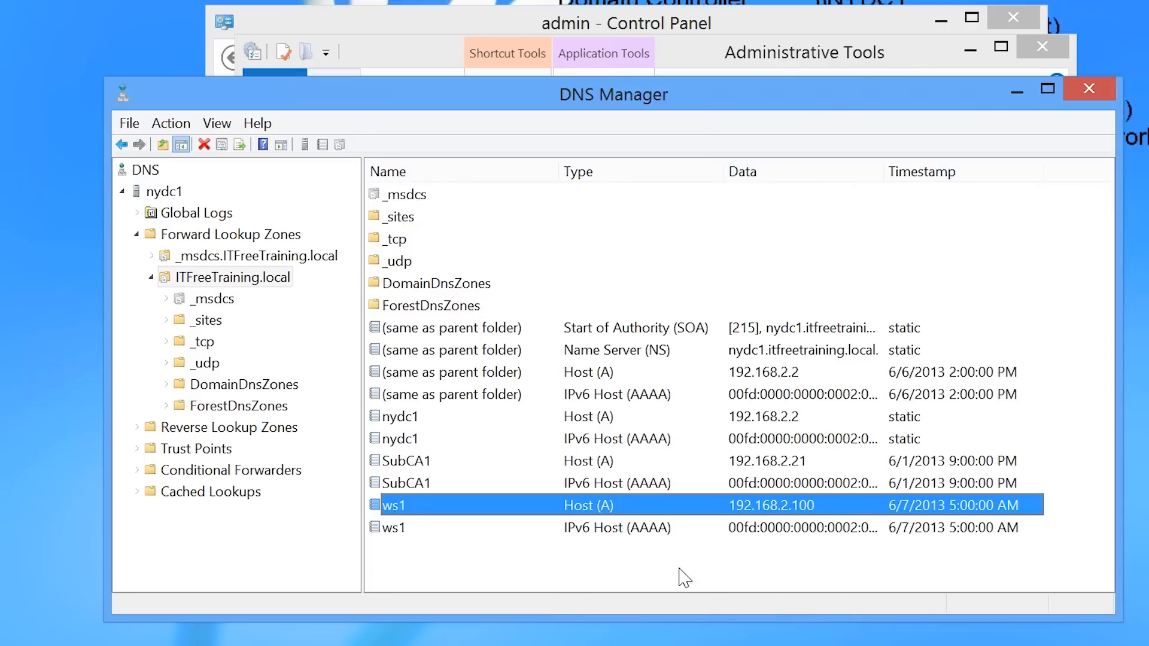
Review the ITFreeTraining.local zone's aging and scavenging properties, switching stale record scavenging on and back off.
{"action": "right_click", "coordinate": [183, 277]}
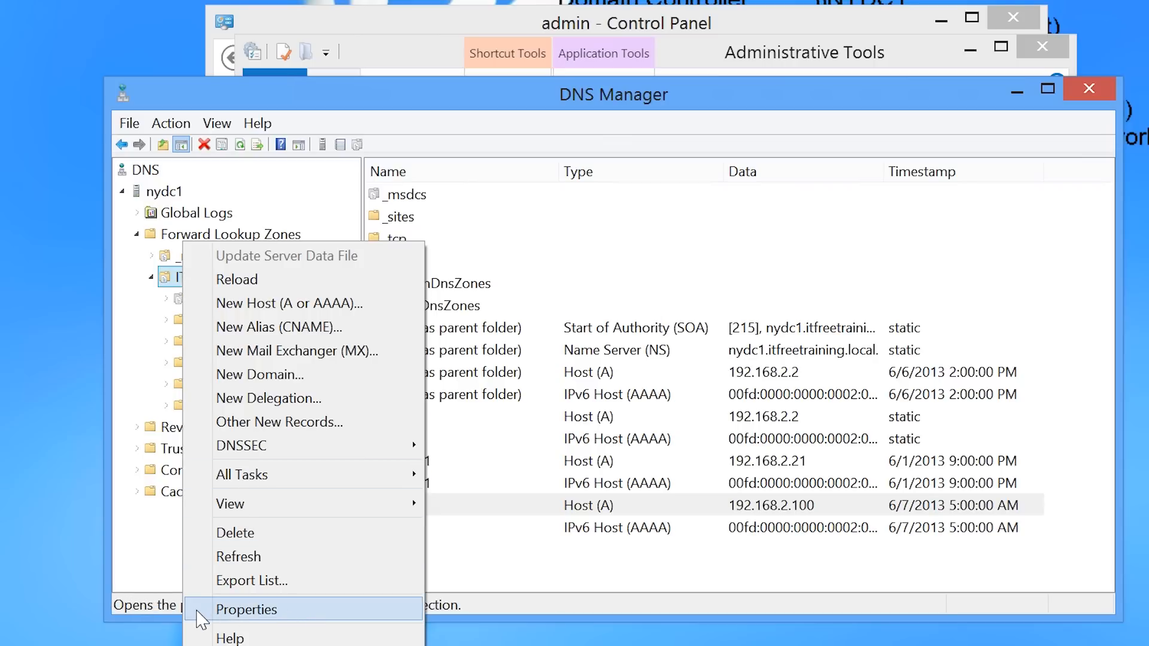
{"action": "left_click", "coordinate": [201, 618]}
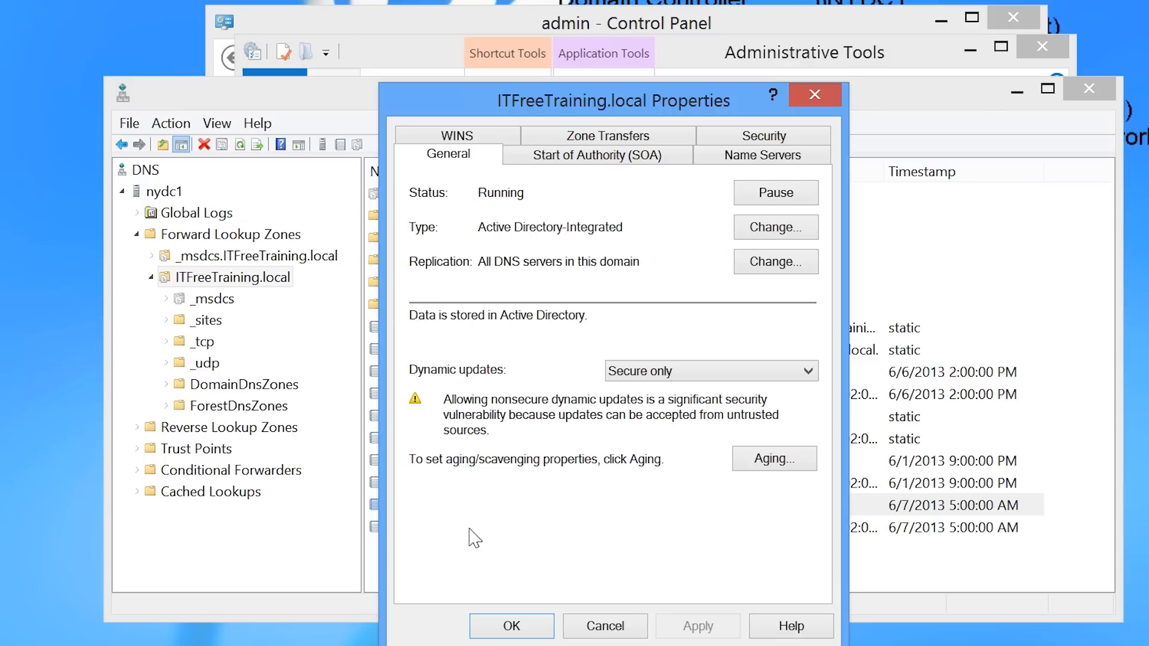
{"action": "left_click", "coordinate": [754, 462]}
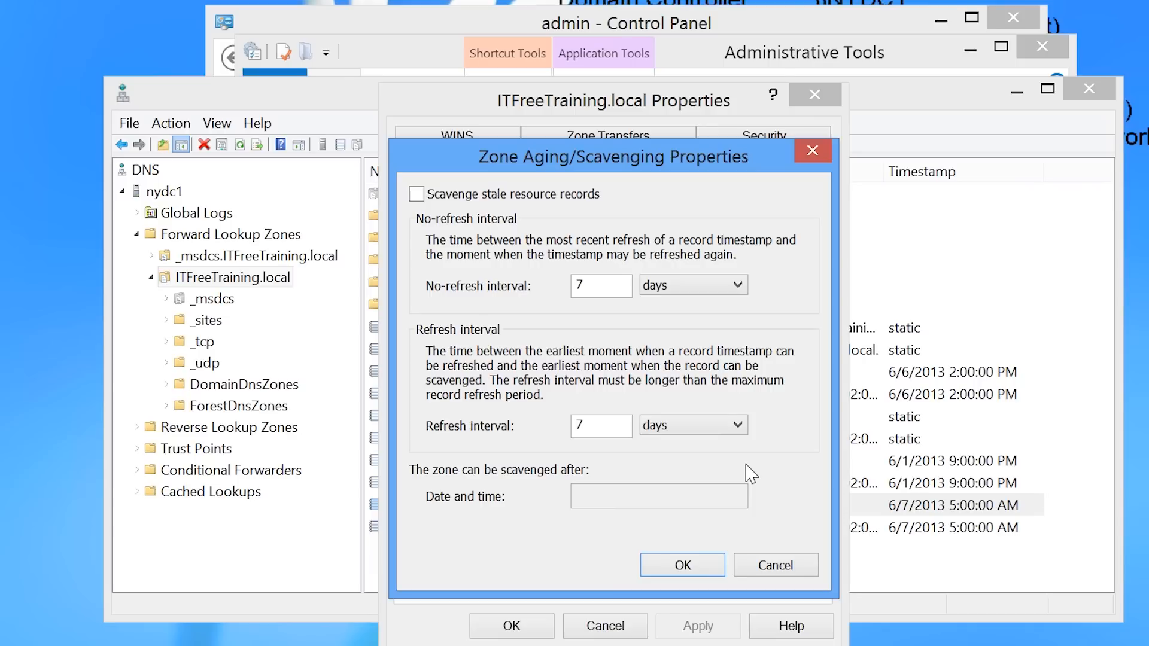
{"action": "left_click", "coordinate": [416, 193]}
{"action": "left_click", "coordinate": [417, 194]}
{"action": "left_click", "coordinate": [712, 566]}
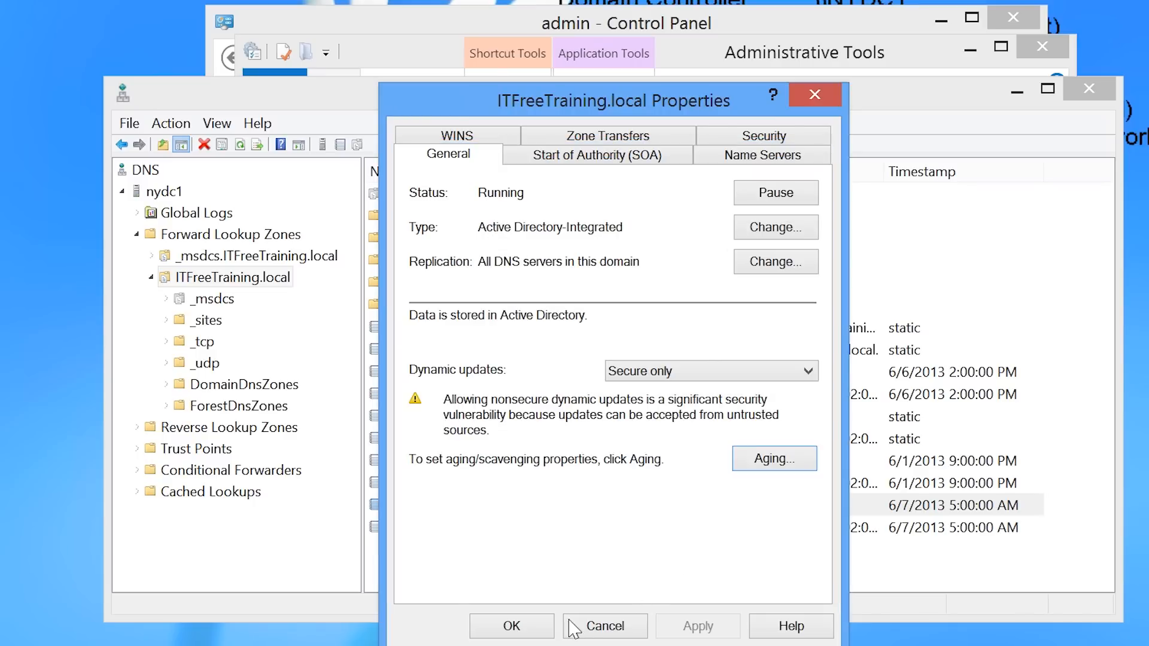
{"action": "left_click", "coordinate": [511, 625]}
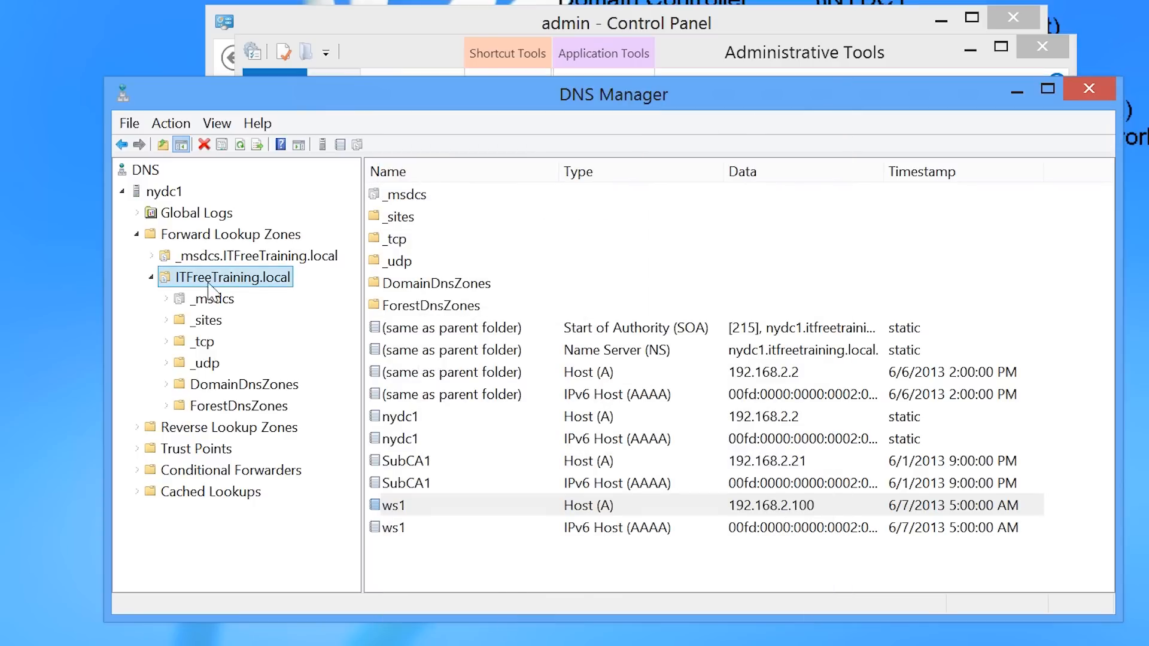
Enable scavenging of stale resource records in nydc1's server-wide aging settings and accept the settings for Active Directory-integrated zones.
{"action": "right_click", "coordinate": [156, 192]}
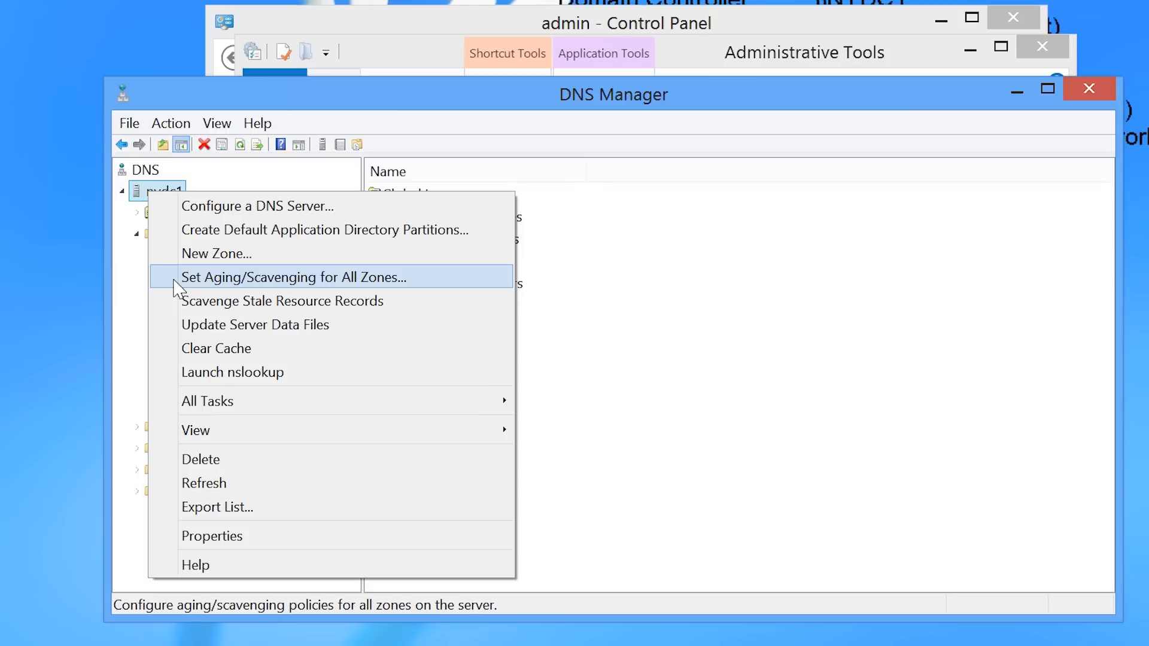
{"action": "left_click", "coordinate": [176, 281]}
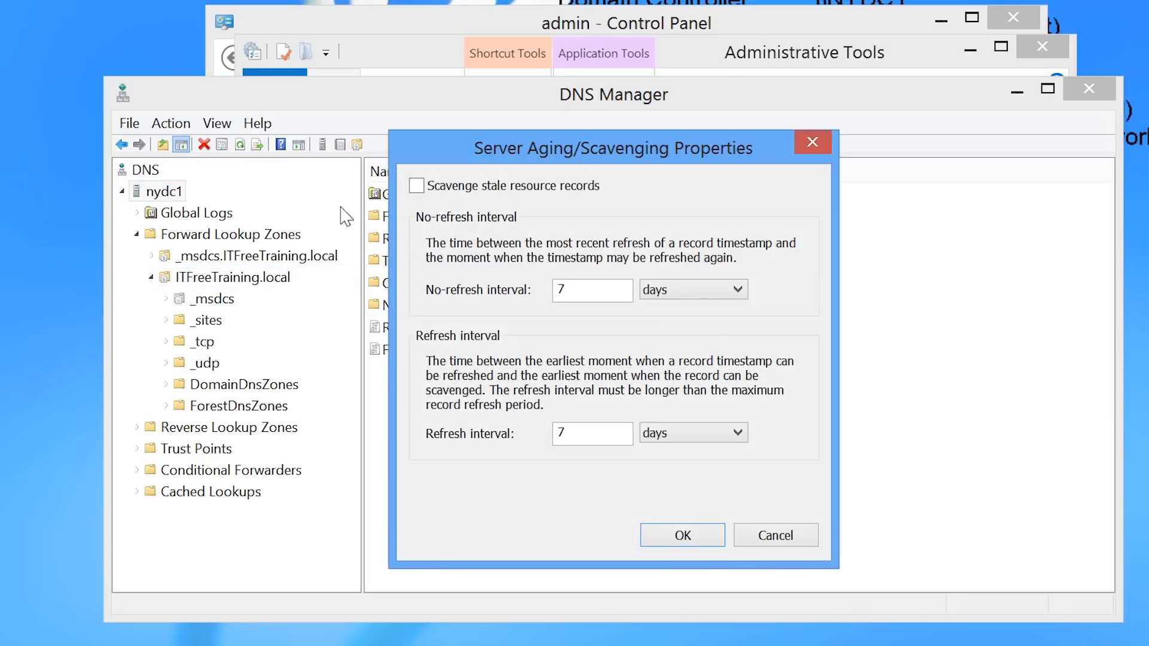
{"action": "left_click", "coordinate": [417, 186]}
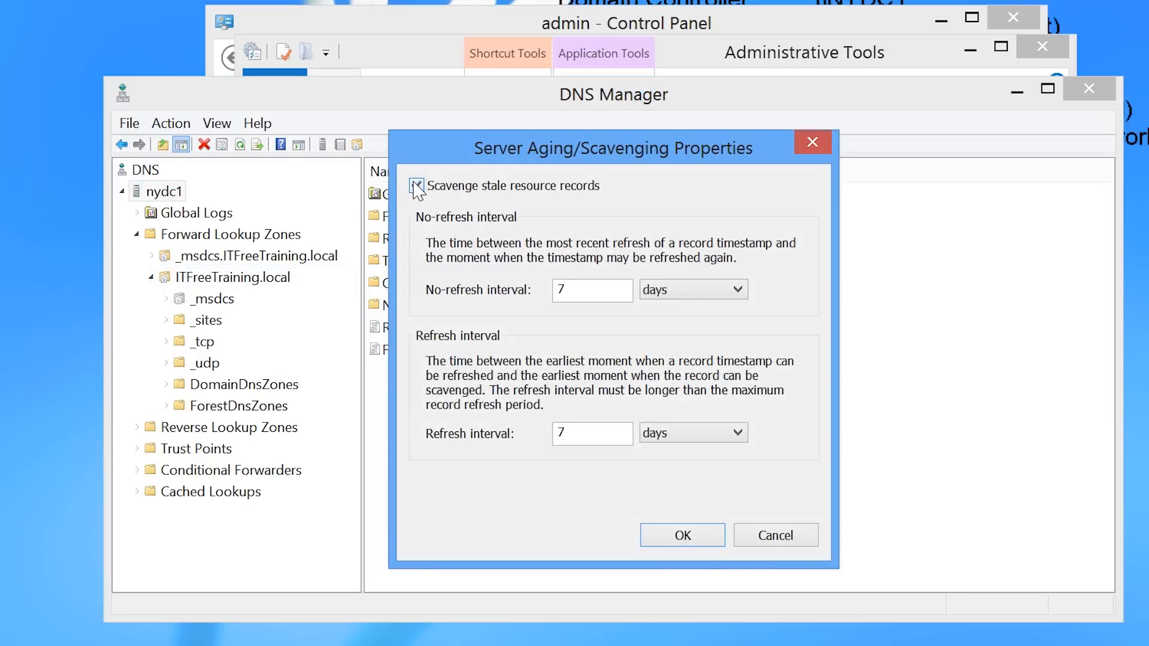
{"action": "left_click", "coordinate": [716, 546]}
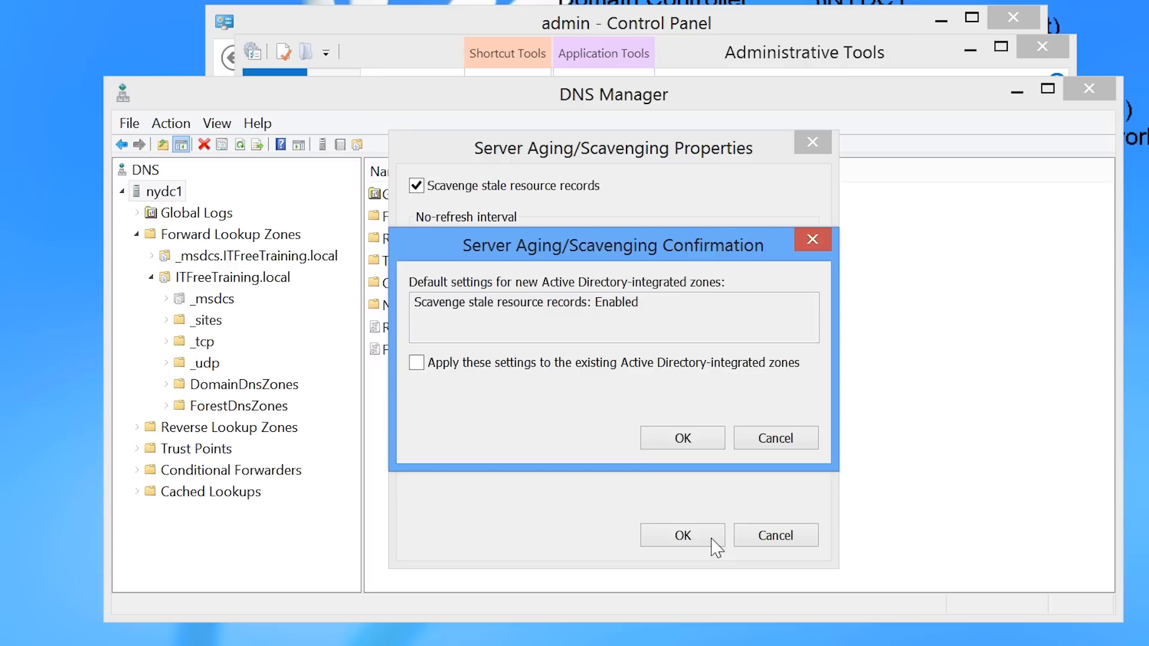
{"action": "left_click", "coordinate": [417, 363]}
{"action": "left_click", "coordinate": [688, 438]}
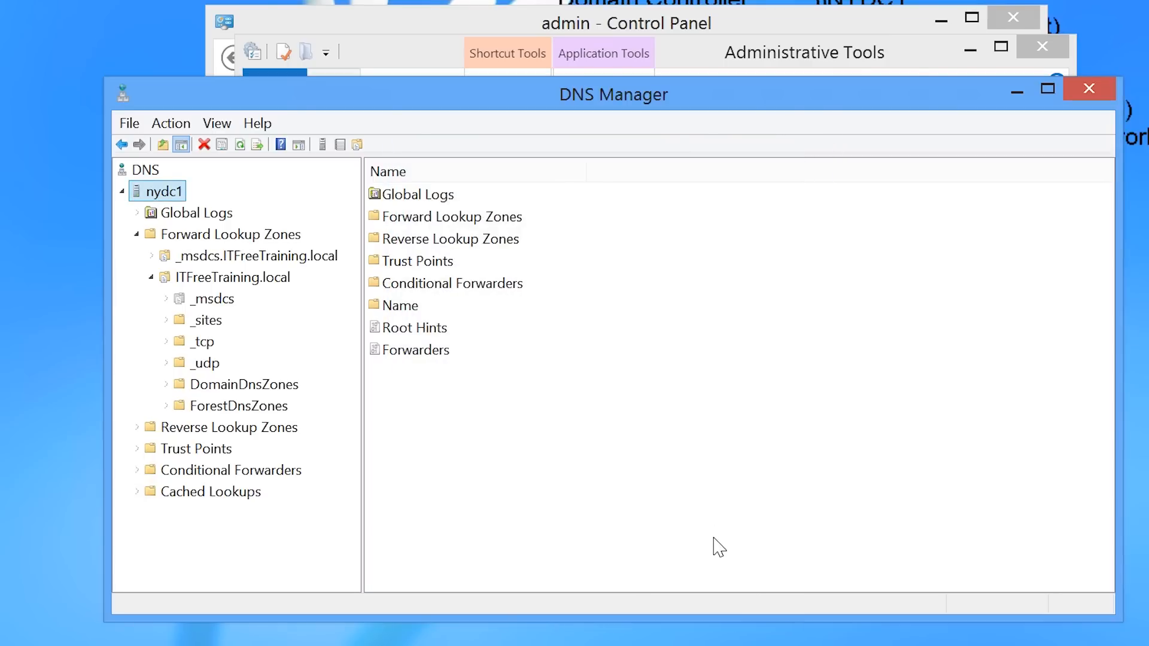
Enable scavenging of stale resource records in the aging properties of the ITFreeTraining.local zone and save the zone.
{"action": "right_click", "coordinate": [235, 277]}
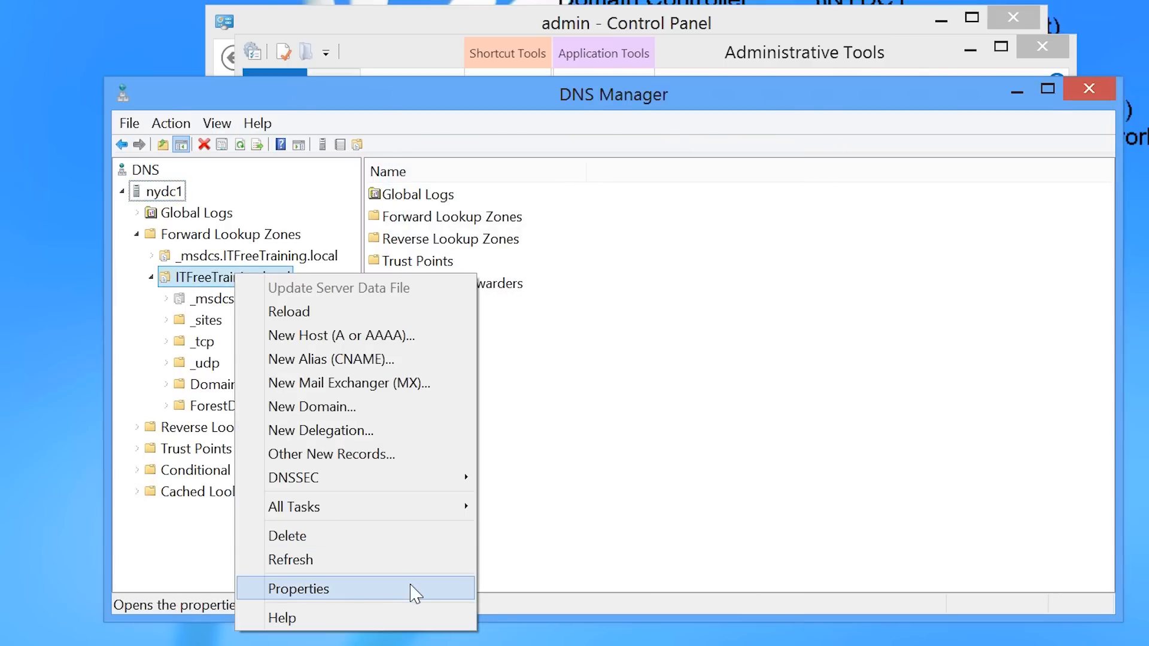
{"action": "left_click", "coordinate": [413, 593]}
{"action": "left_click", "coordinate": [757, 464]}
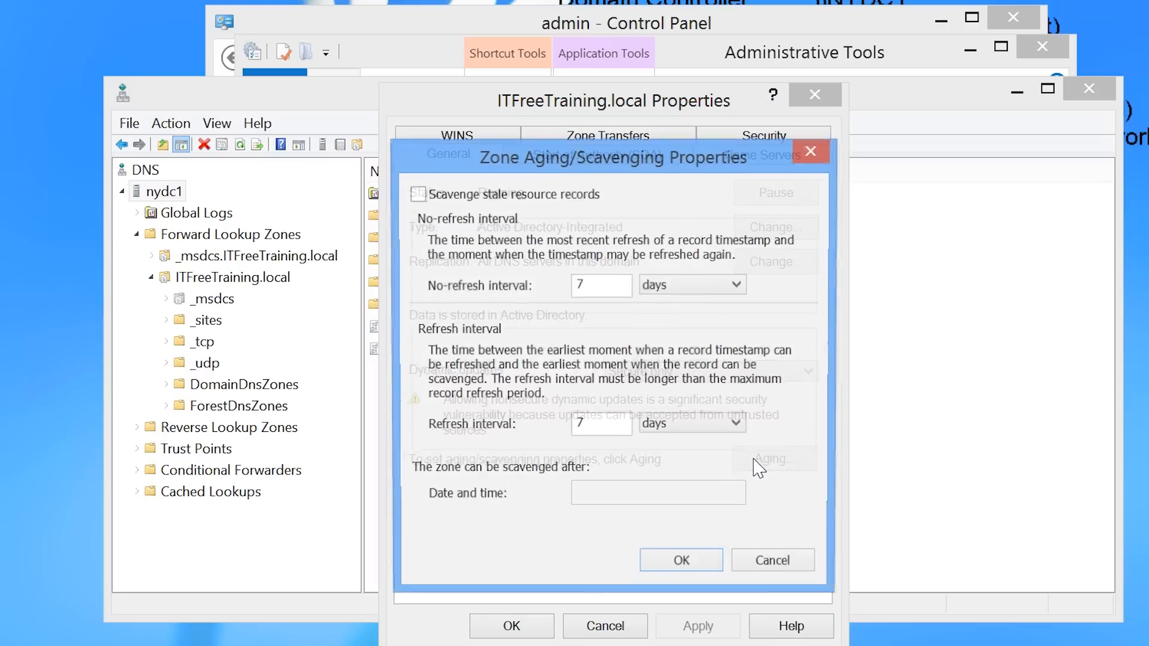
{"action": "left_click", "coordinate": [416, 194]}
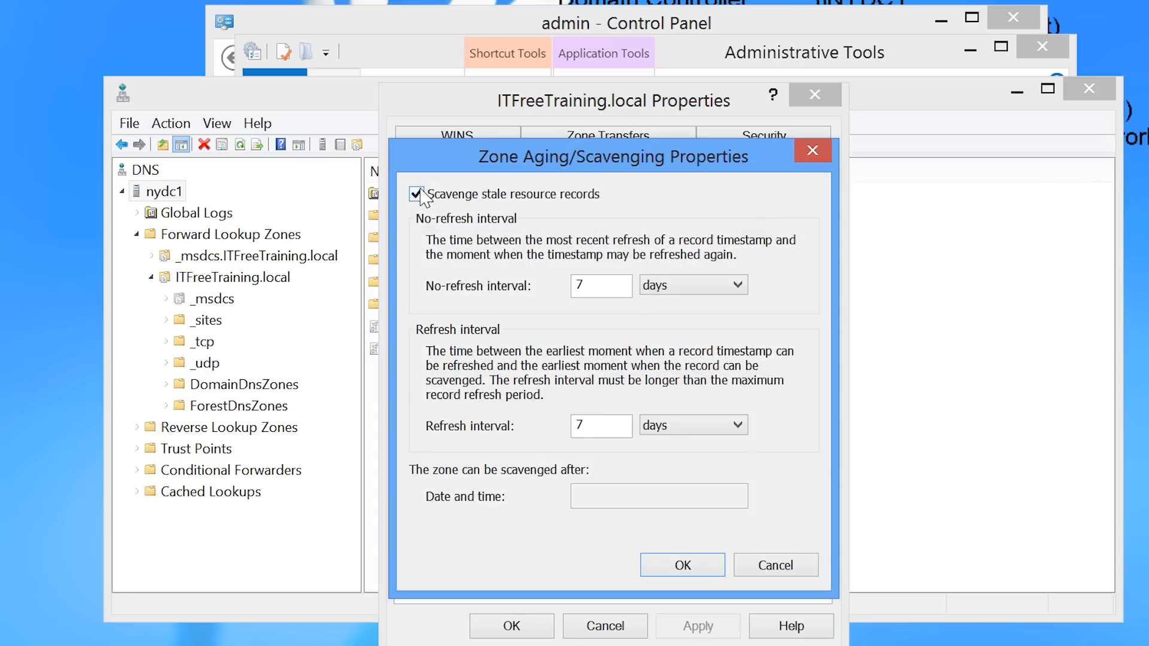
{"action": "left_click", "coordinate": [697, 569]}
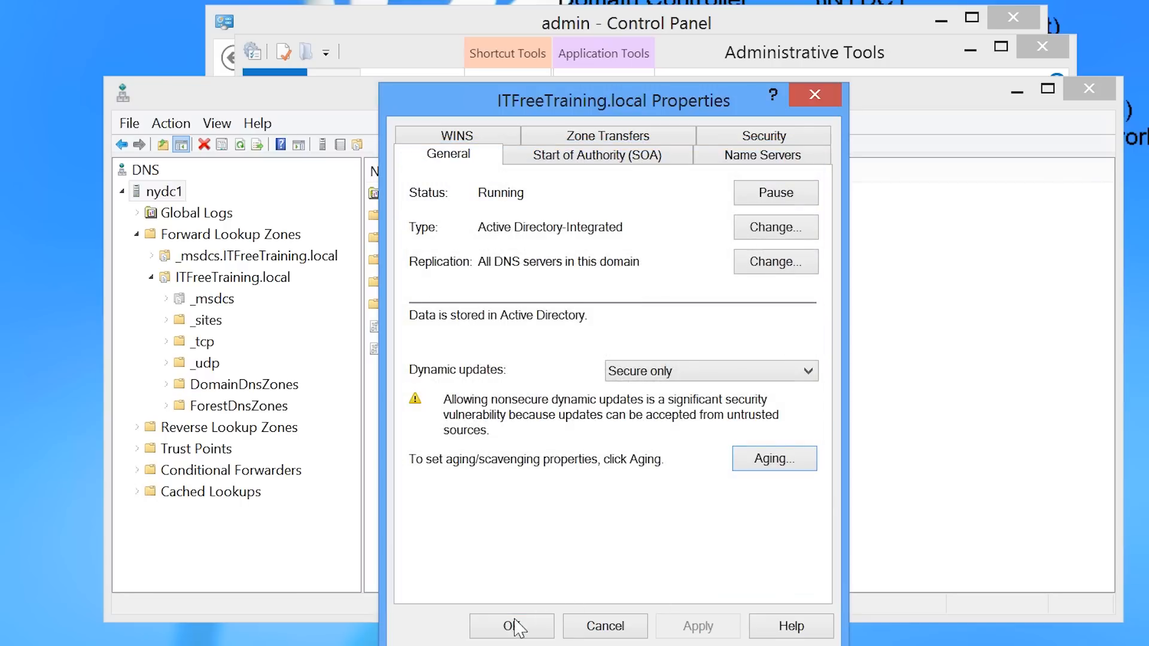
{"action": "left_click", "coordinate": [515, 626]}
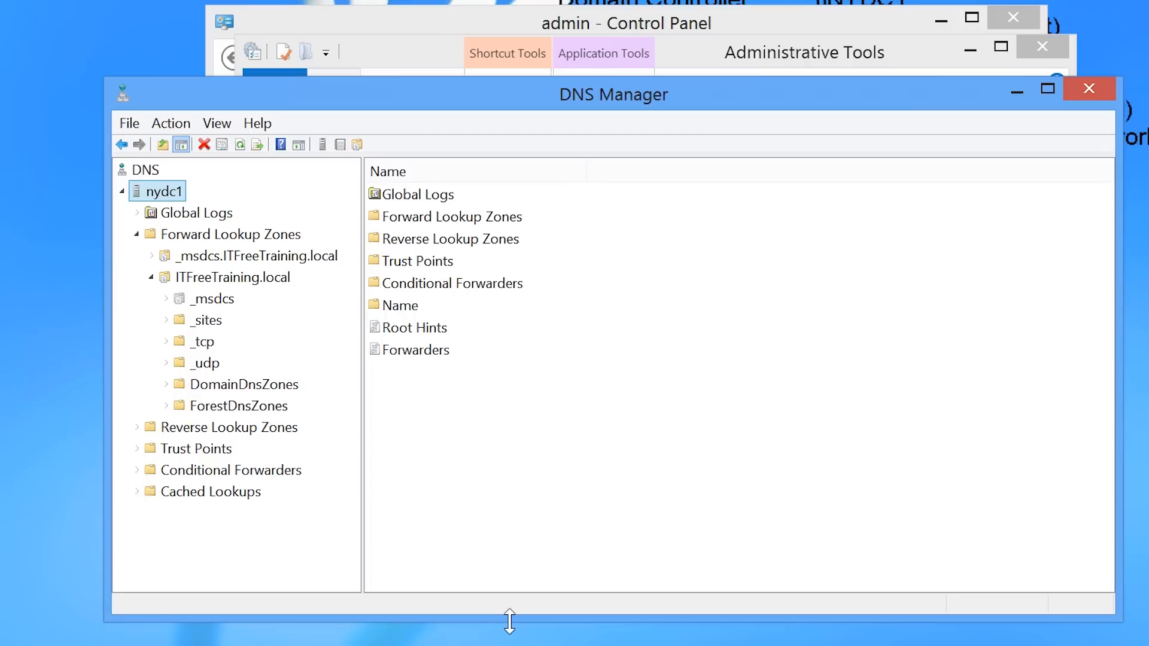
Manually scavenge all stale resource records on the server nydc1.
{"action": "right_click", "coordinate": [153, 192]}
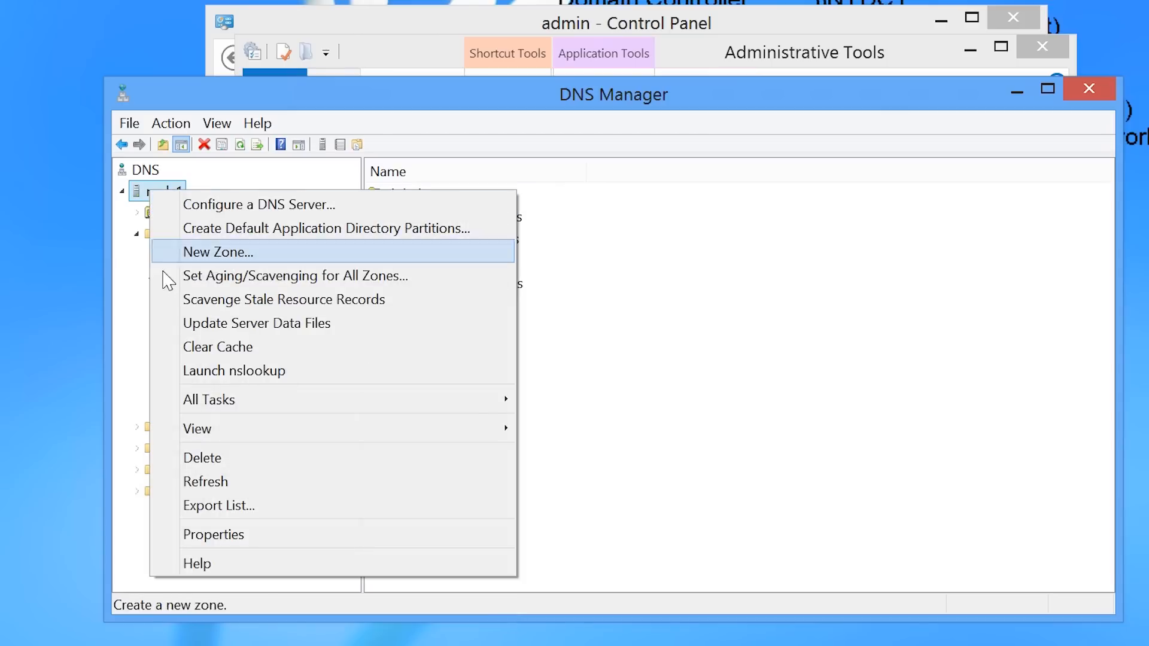
{"action": "left_click", "coordinate": [430, 311]}
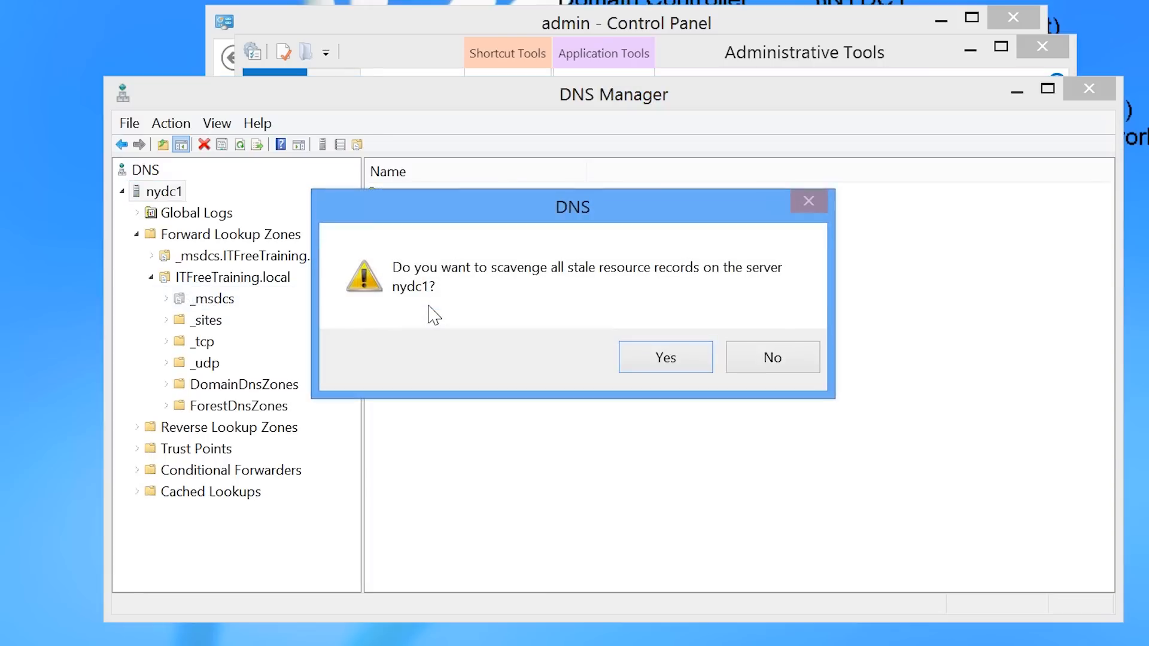
{"action": "left_click", "coordinate": [704, 367]}
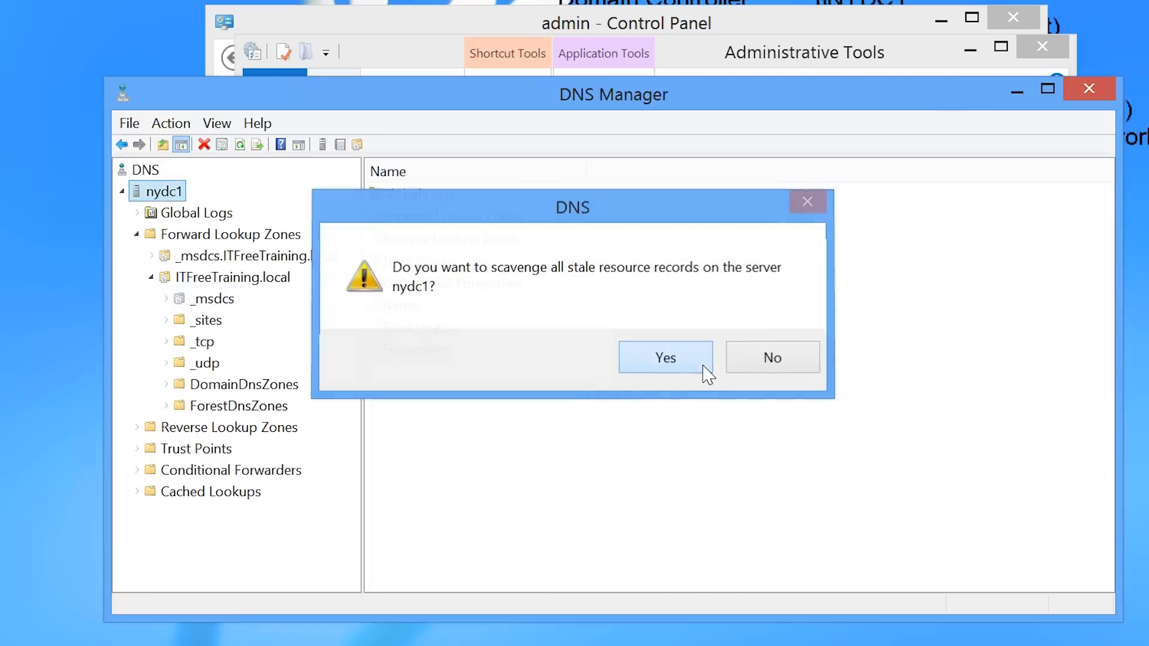